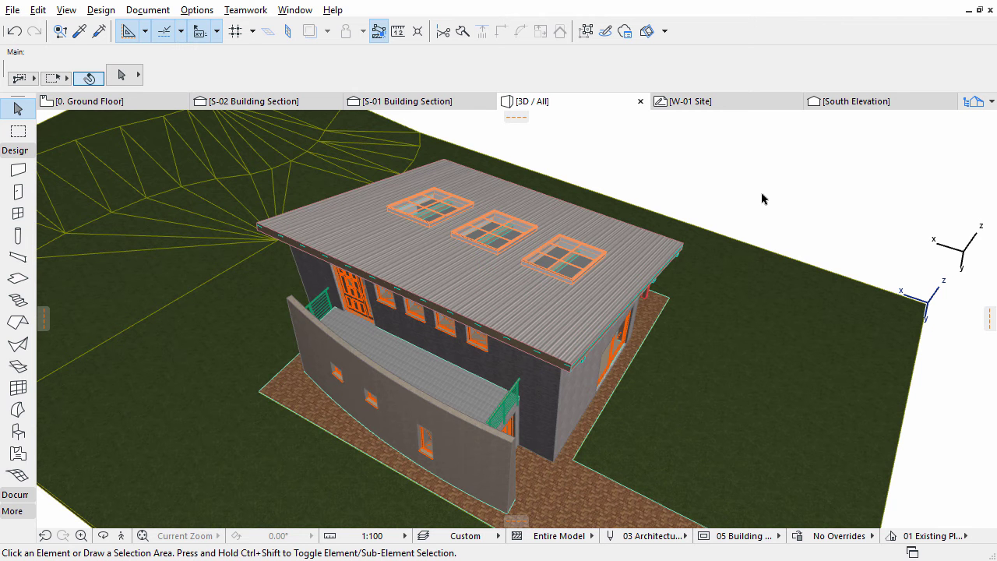
In the S-01 Building Section, place a rectangular detail D-01 of about 1.47 by 1.74 around the junction of the lower roof and outer wall
click(456, 110)
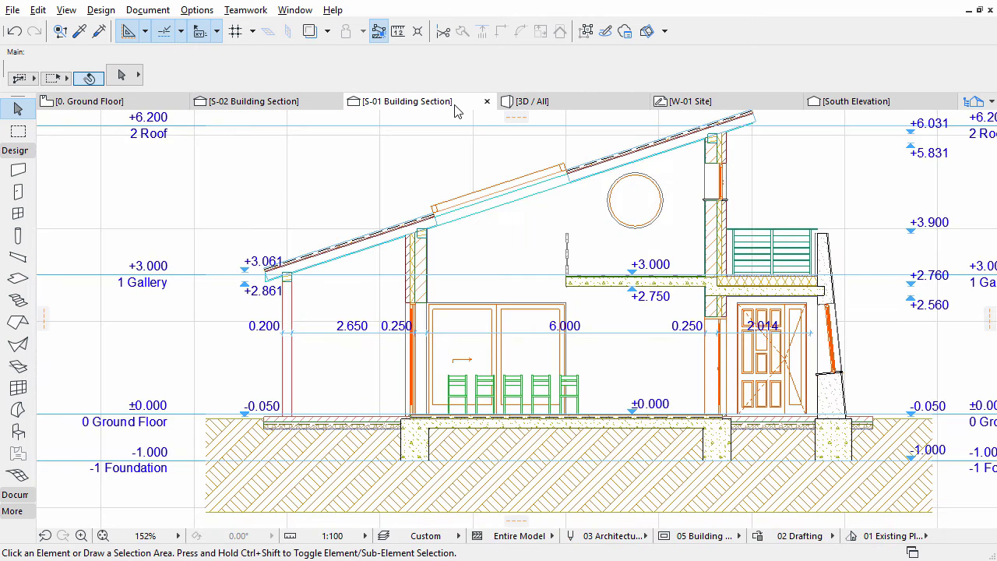
click(19, 151)
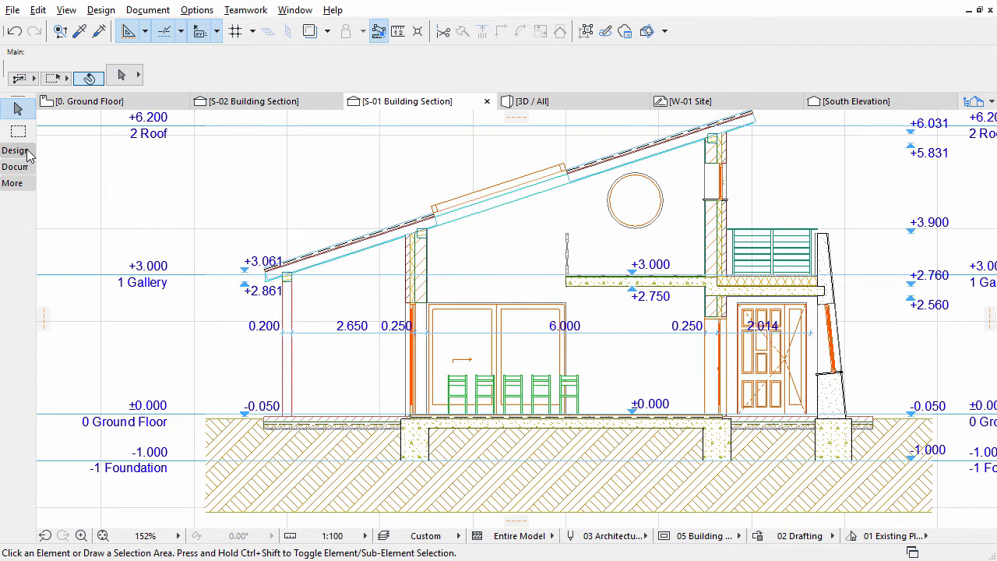
click(19, 165)
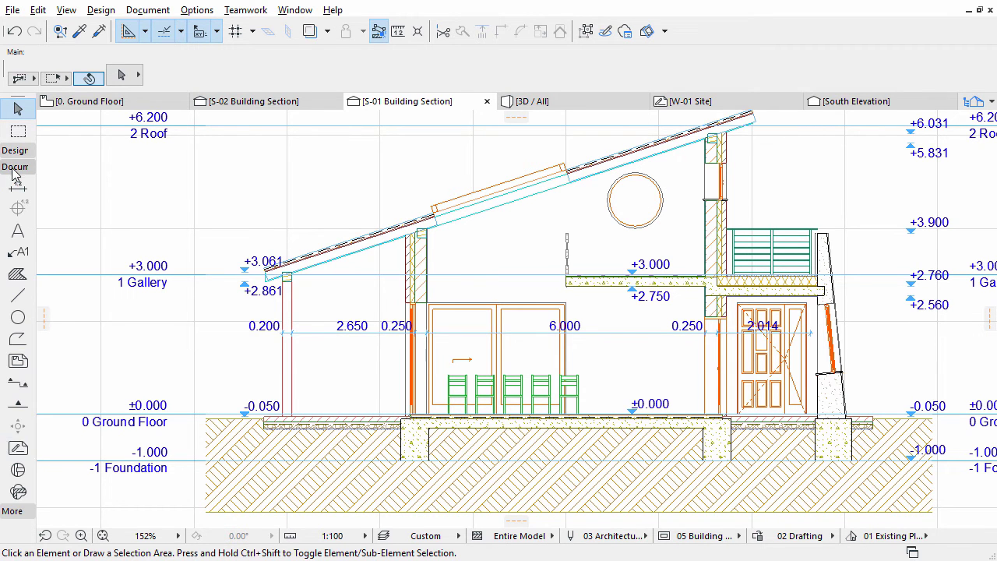
click(19, 470)
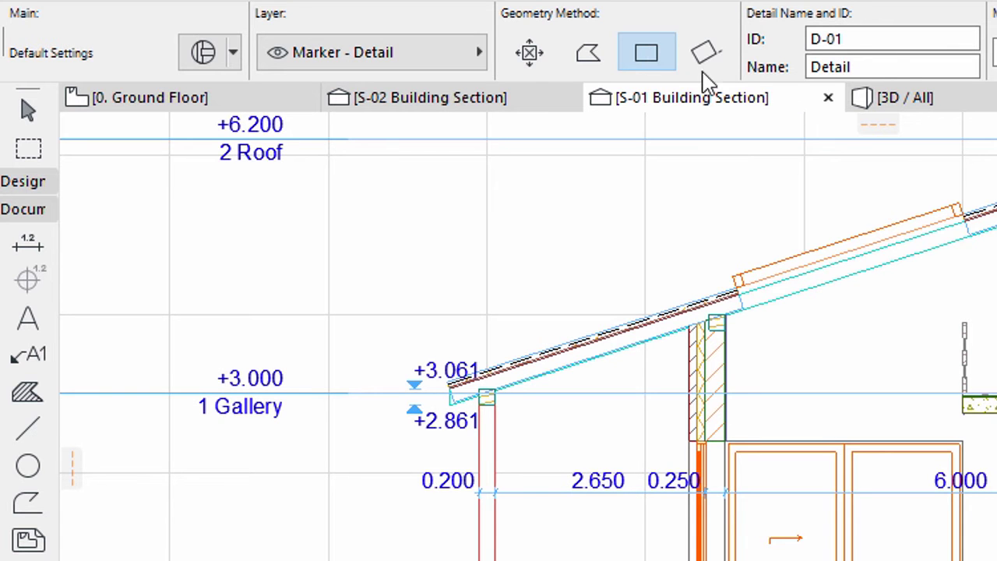
click(656, 244)
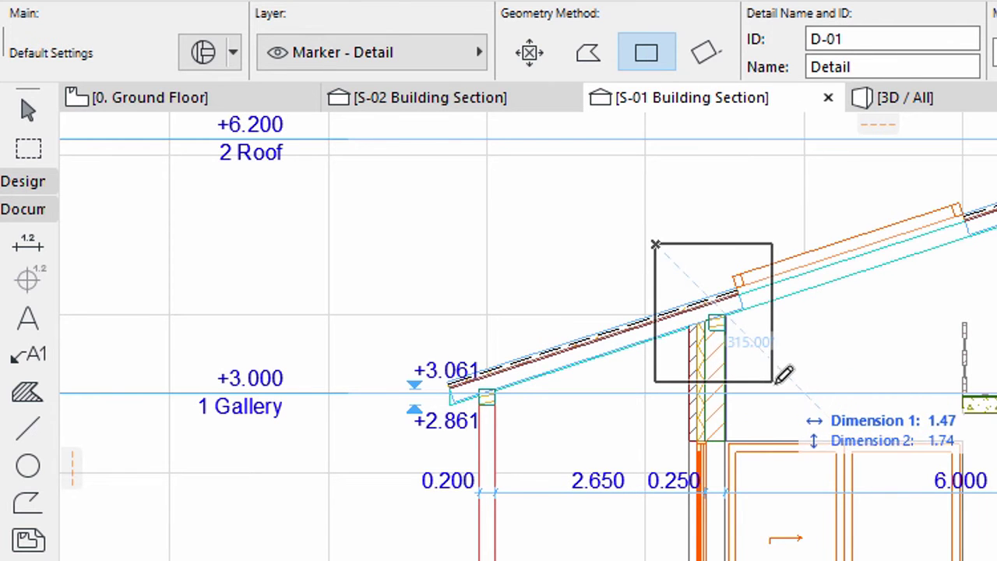
click(774, 382)
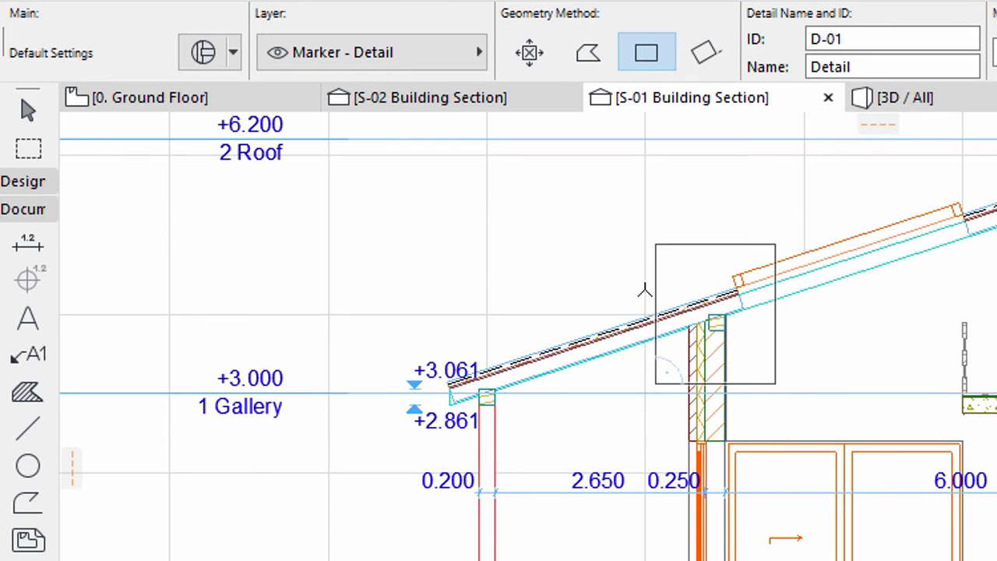
click(581, 228)
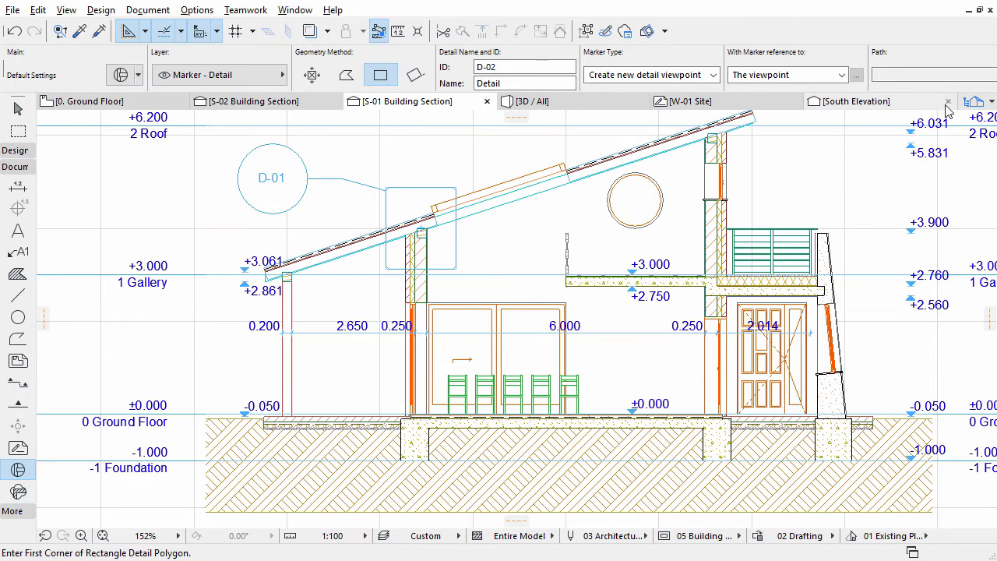
Open the D-01 Detail viewpoint and set its scale to 1:10
click(972, 102)
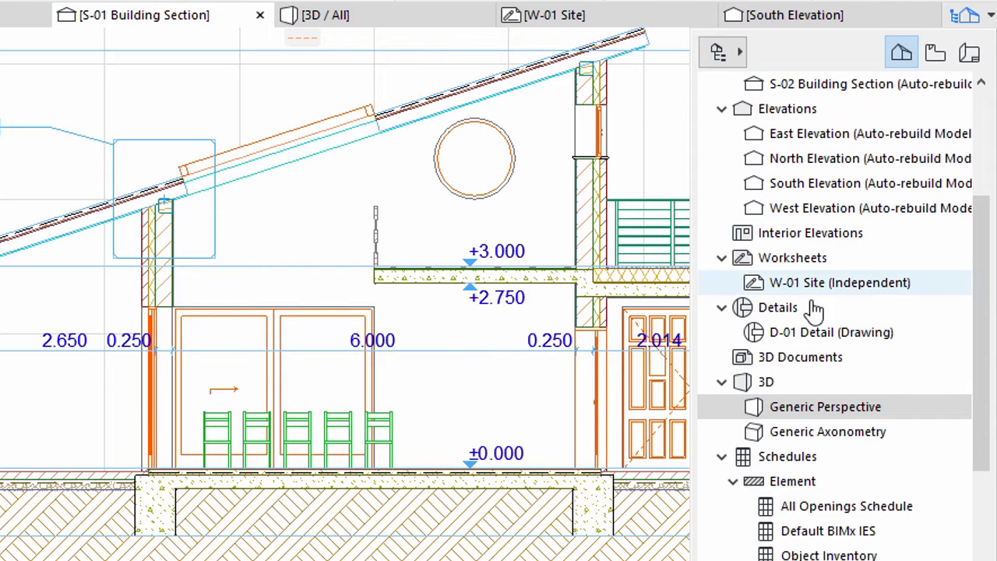
click(794, 341)
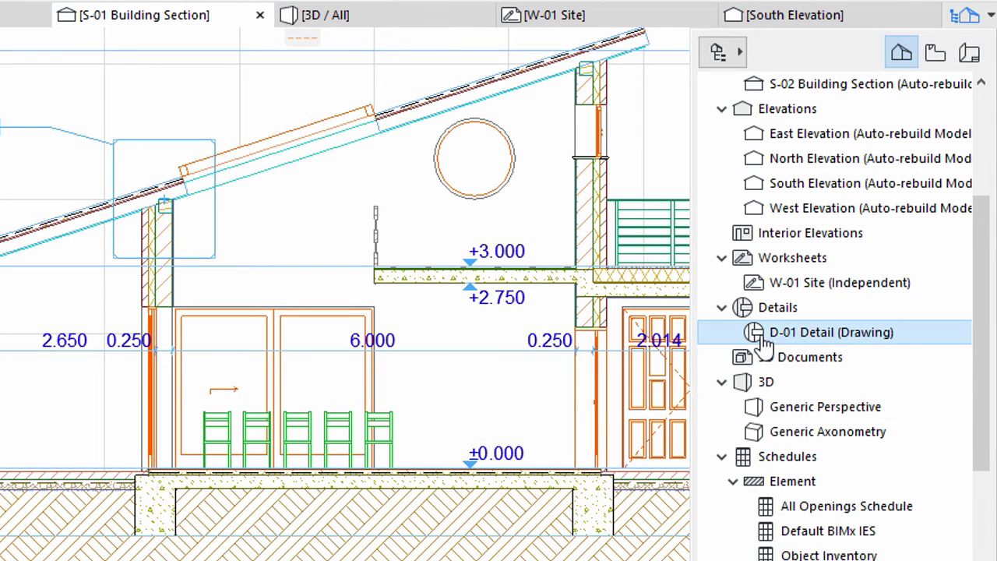
double_click(759, 341)
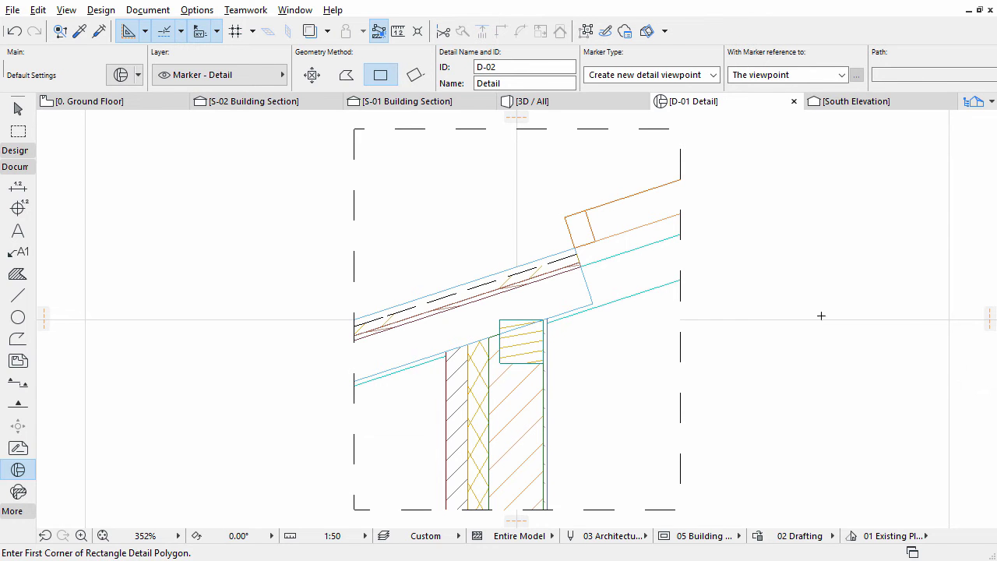
click(364, 536)
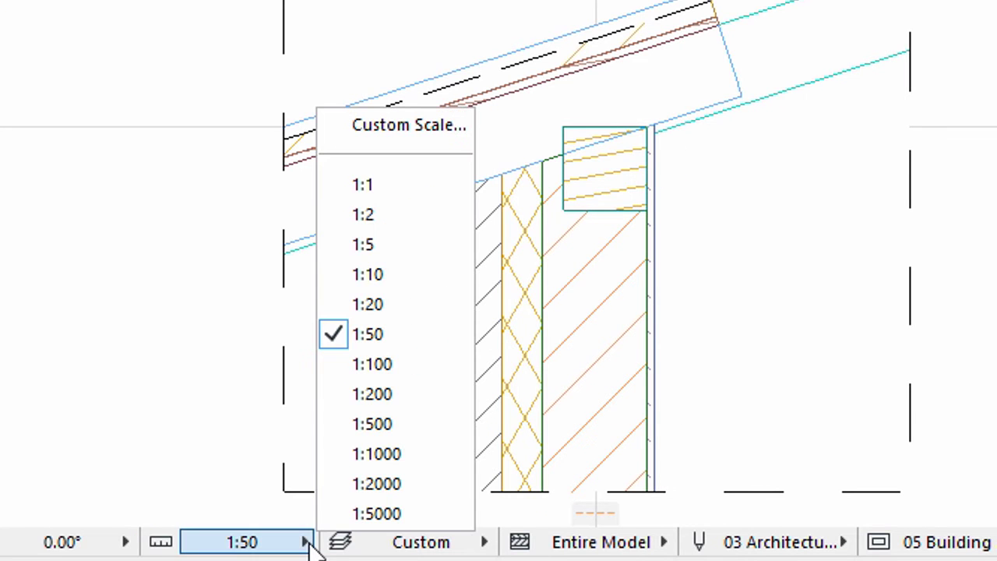
click(403, 274)
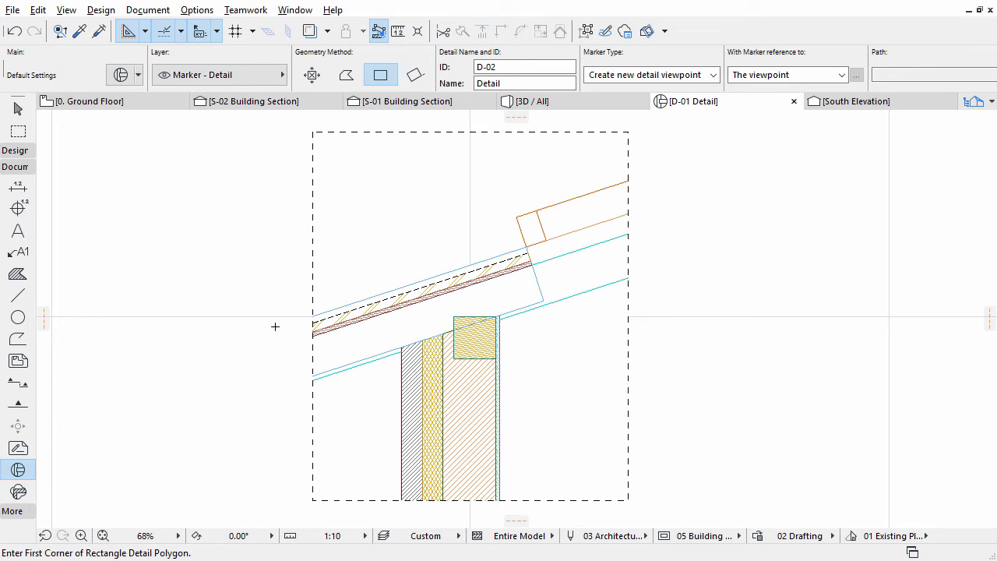
Set the default fill type to Cut Fill - Building Material and turn on Suspend Groups
click(17, 276)
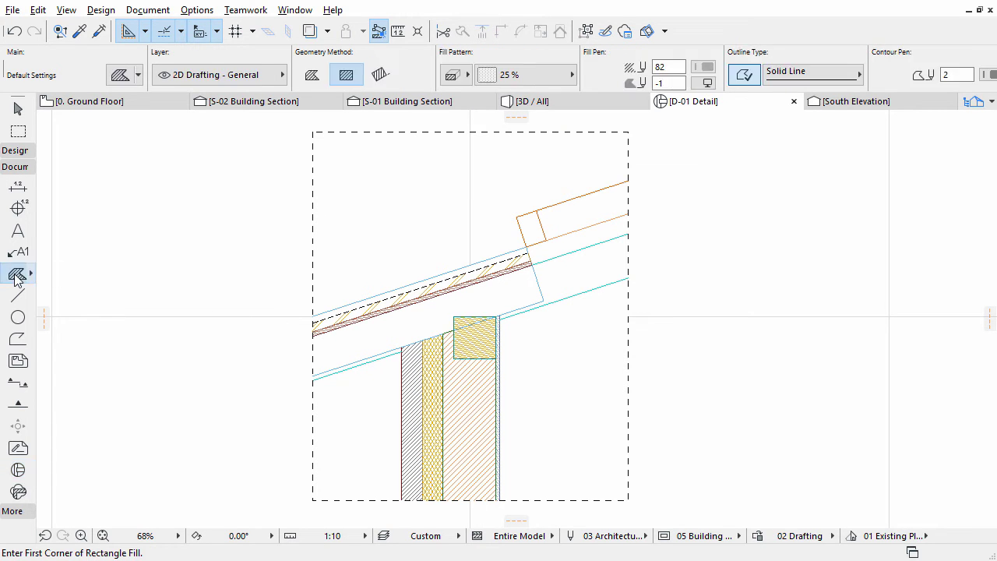
click(119, 76)
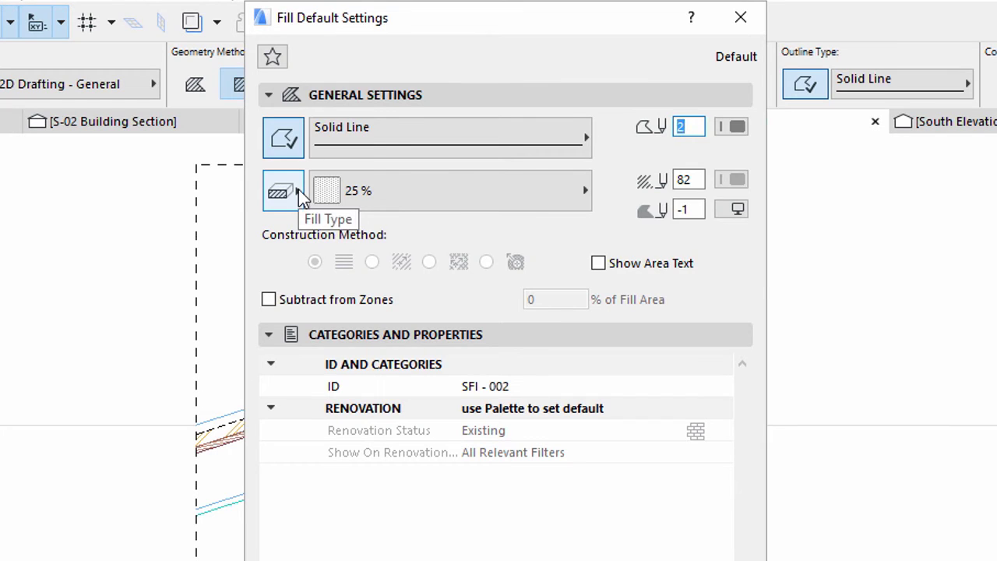
click(298, 192)
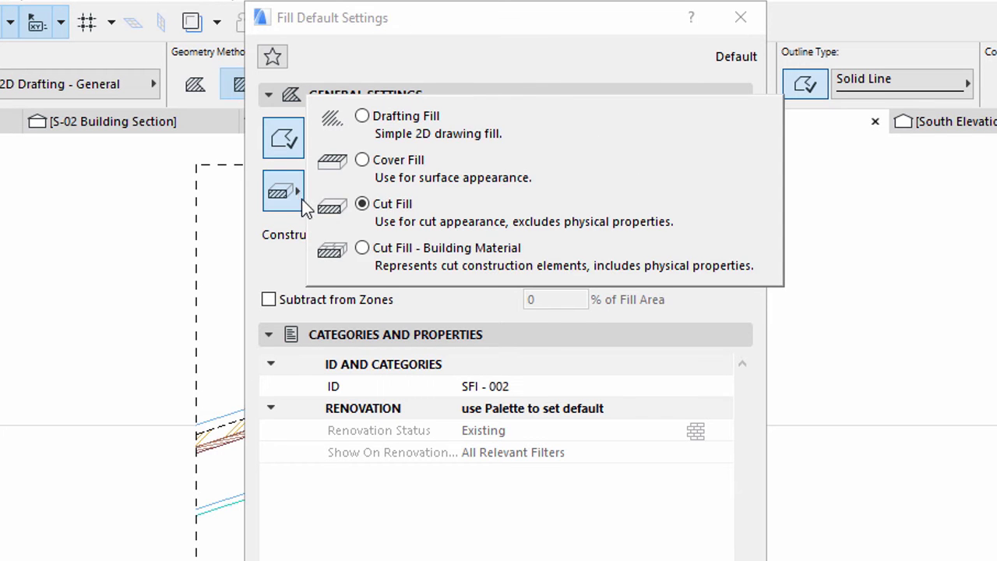
click(362, 248)
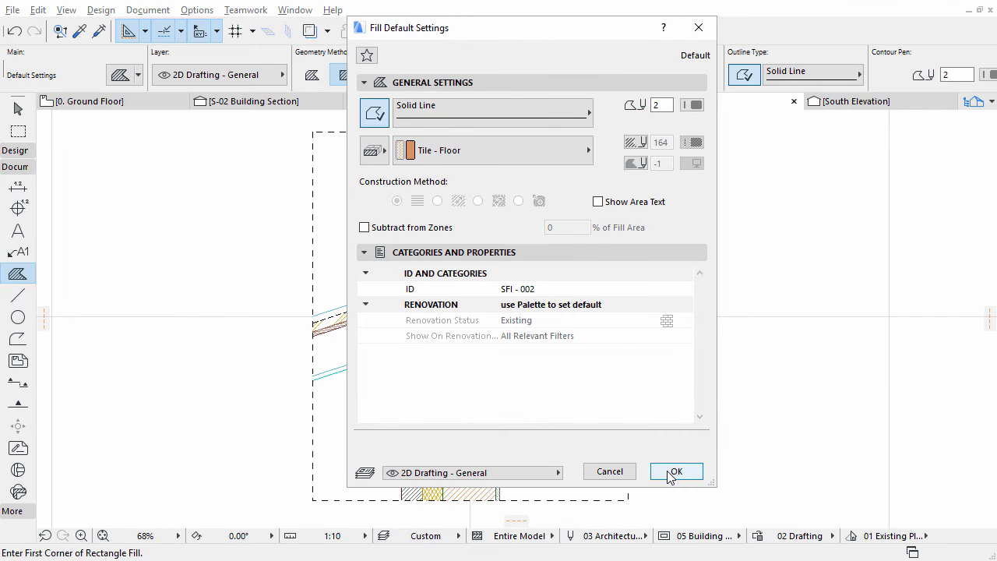
click(675, 472)
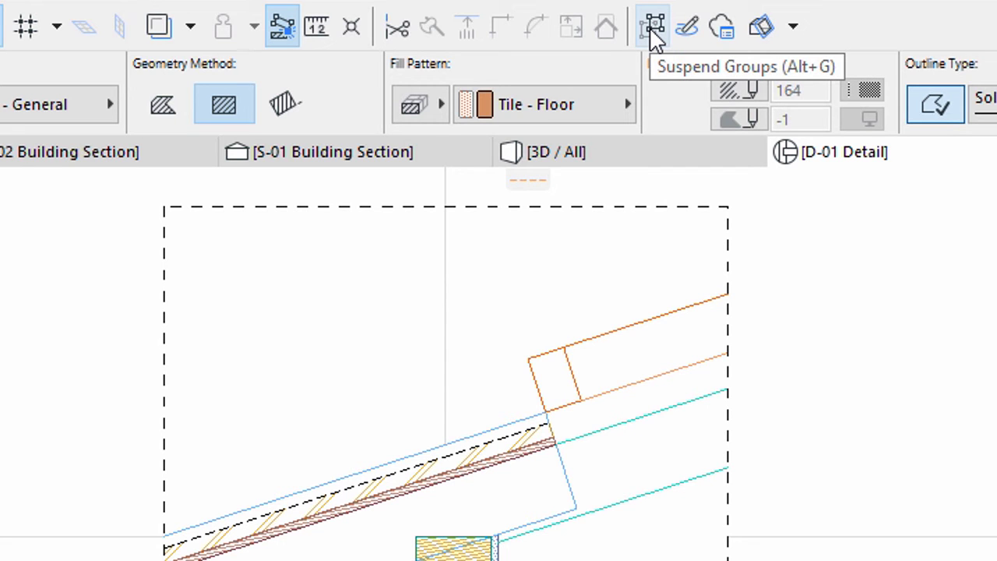
click(655, 38)
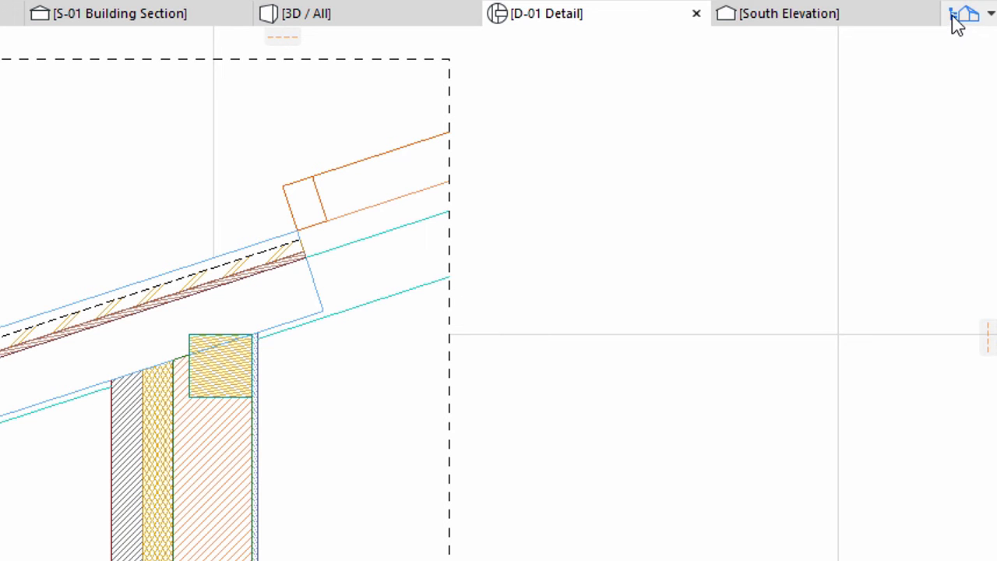
Create a new independent detail with reference ID D-02 and the name Detail
click(968, 103)
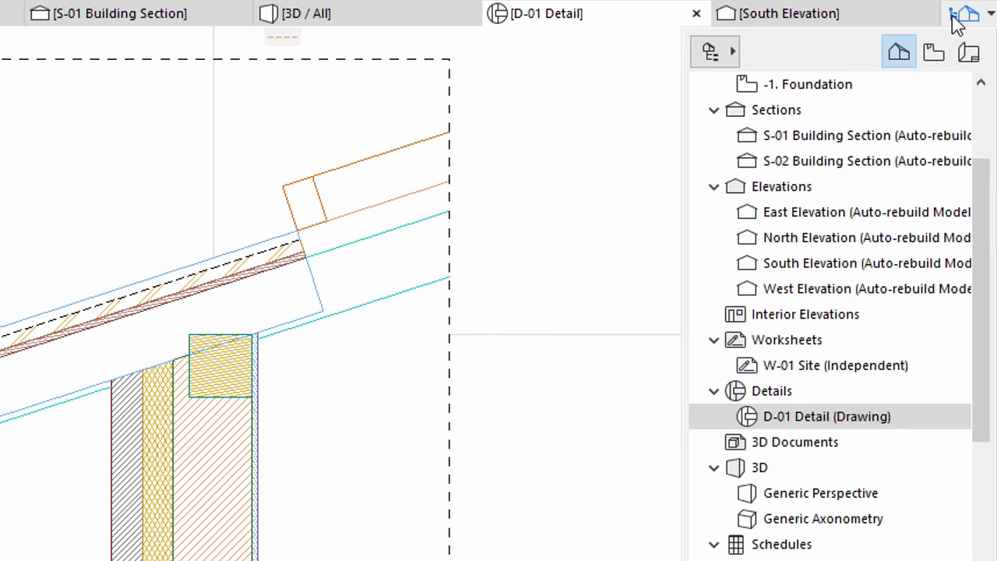
click(761, 394)
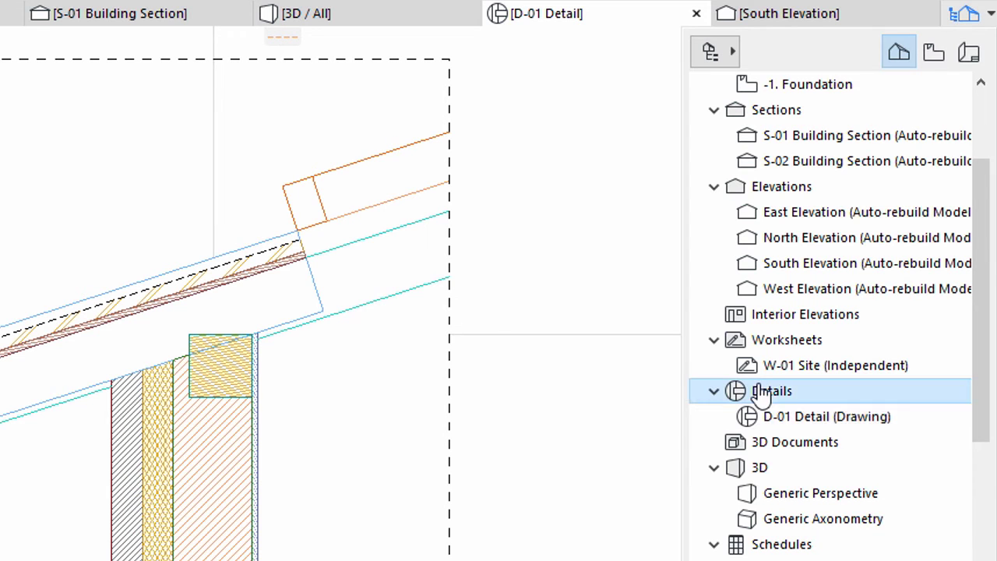
right_click(762, 394)
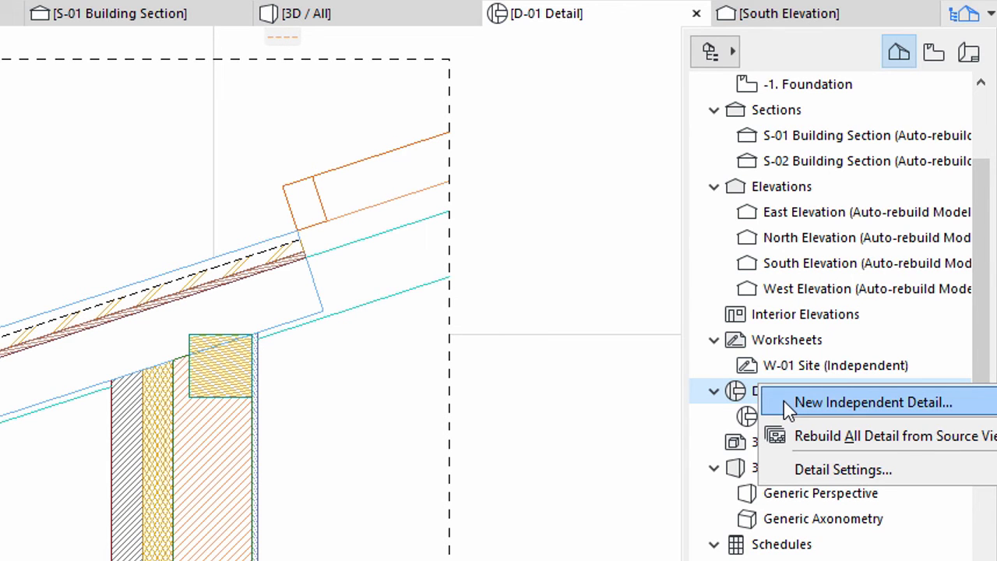
click(787, 403)
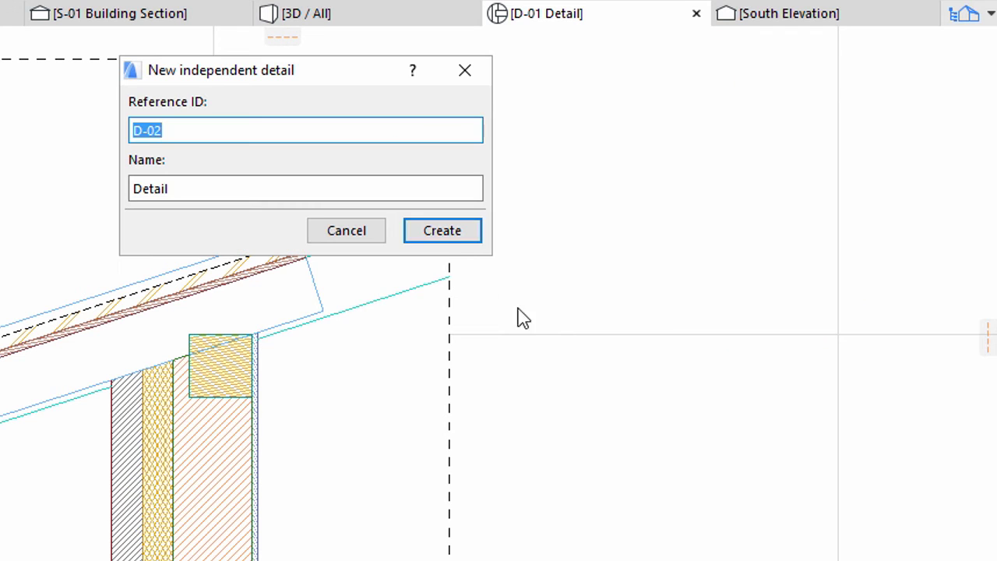
click(441, 238)
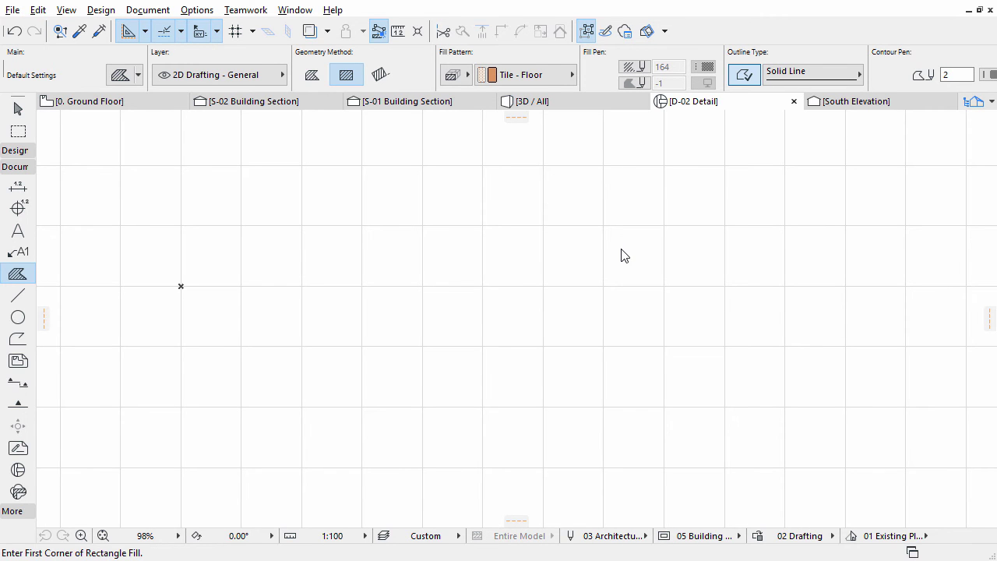
Place the drawing Frame Detail.pdf from the Training Files folder into the D-02 detail
click(18, 363)
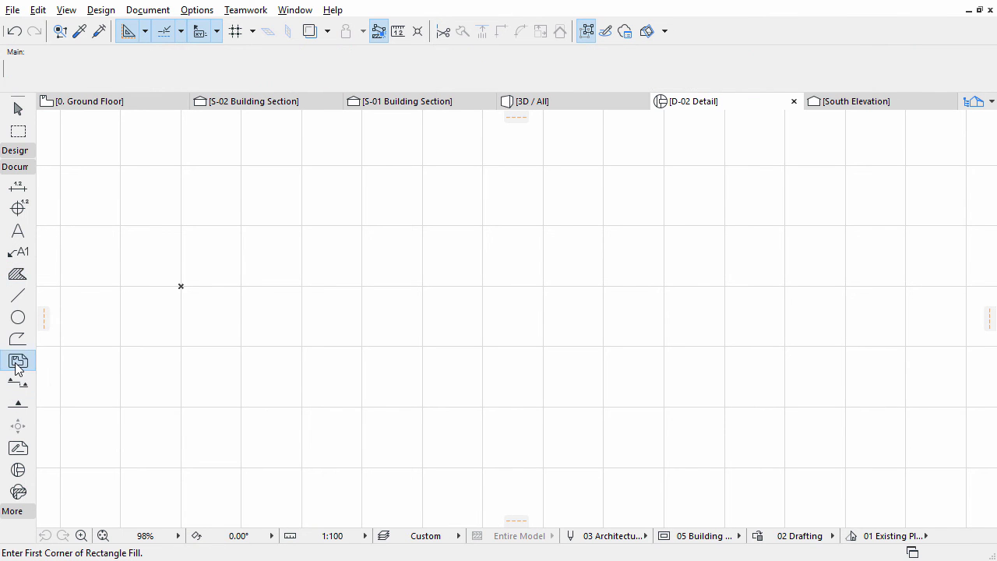
click(368, 306)
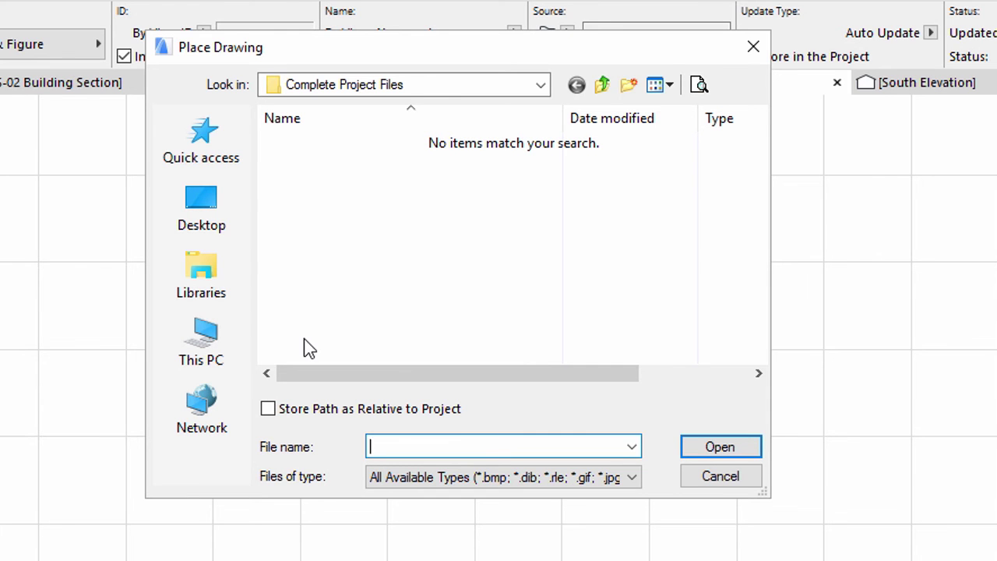
click(602, 85)
double_click(367, 186)
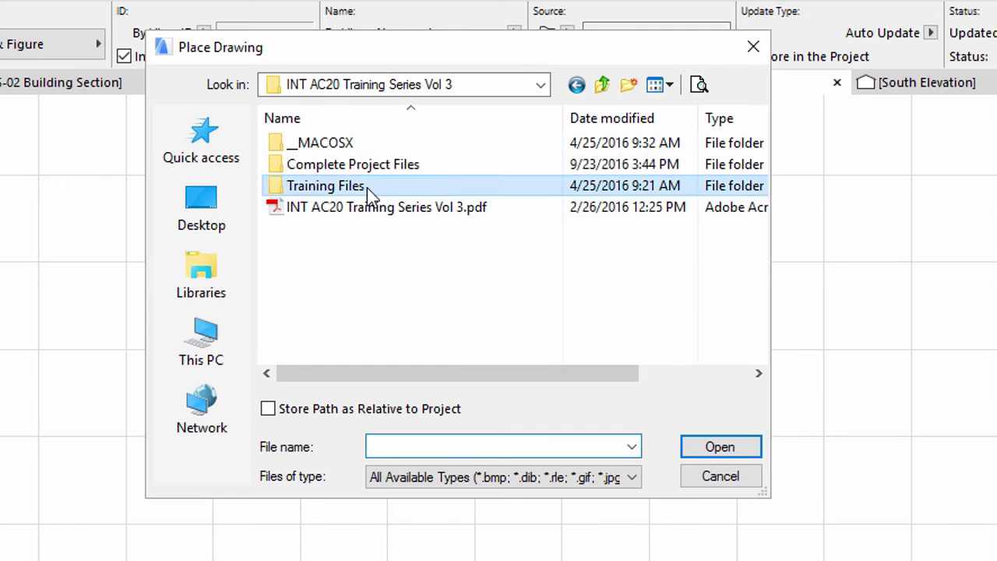
click(375, 165)
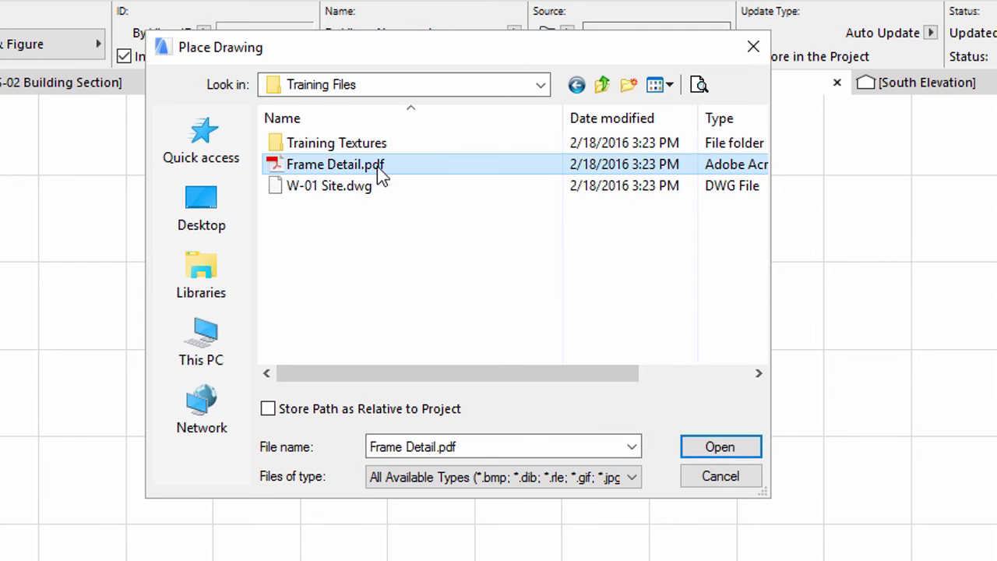
click(707, 449)
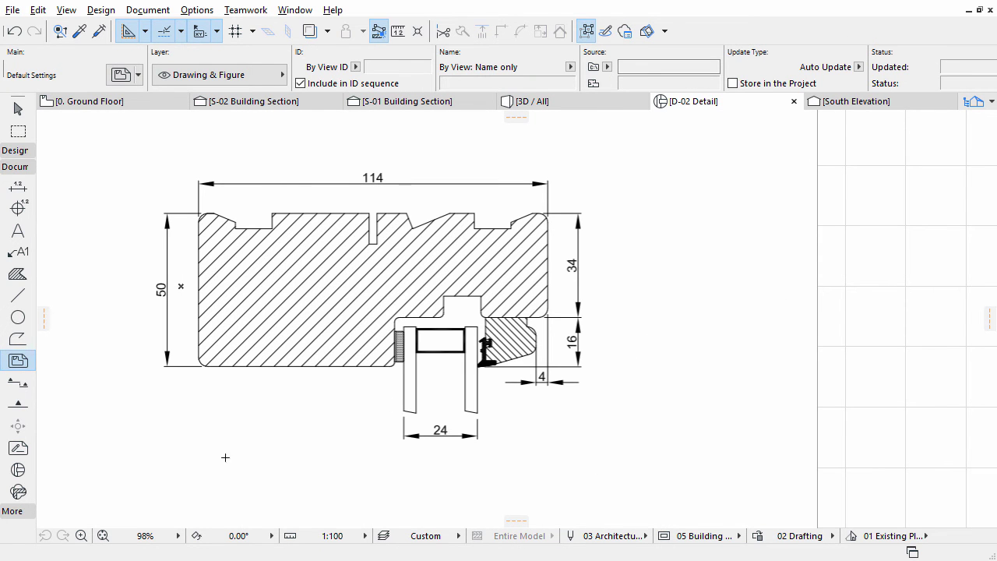
click(102, 536)
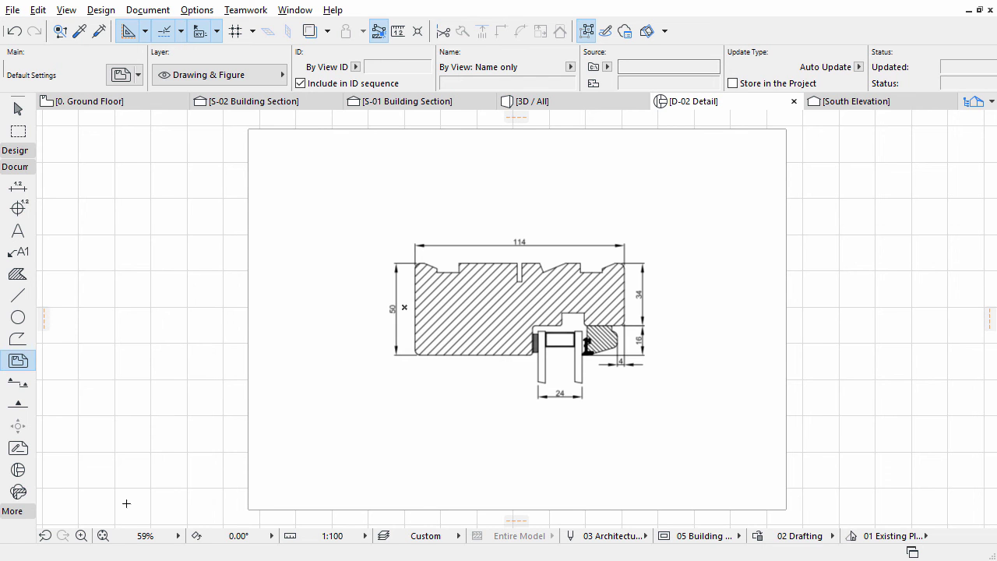
click(12, 11)
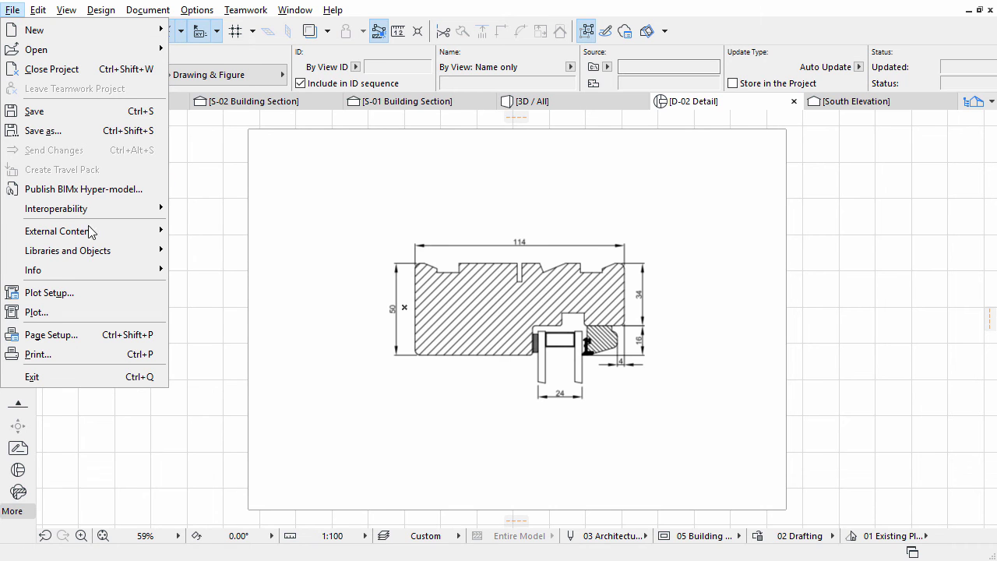
mouse_move(89, 228)
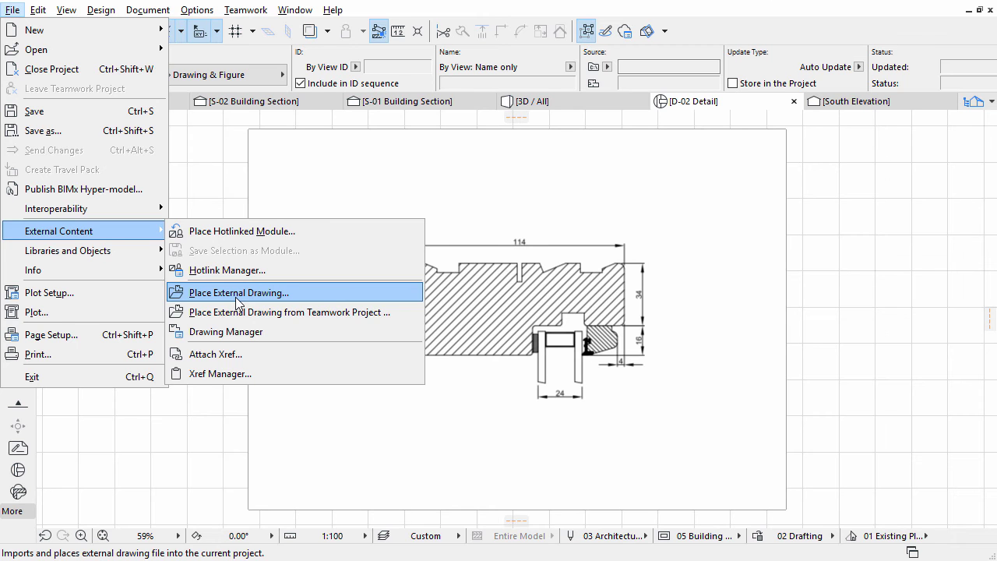
click(236, 302)
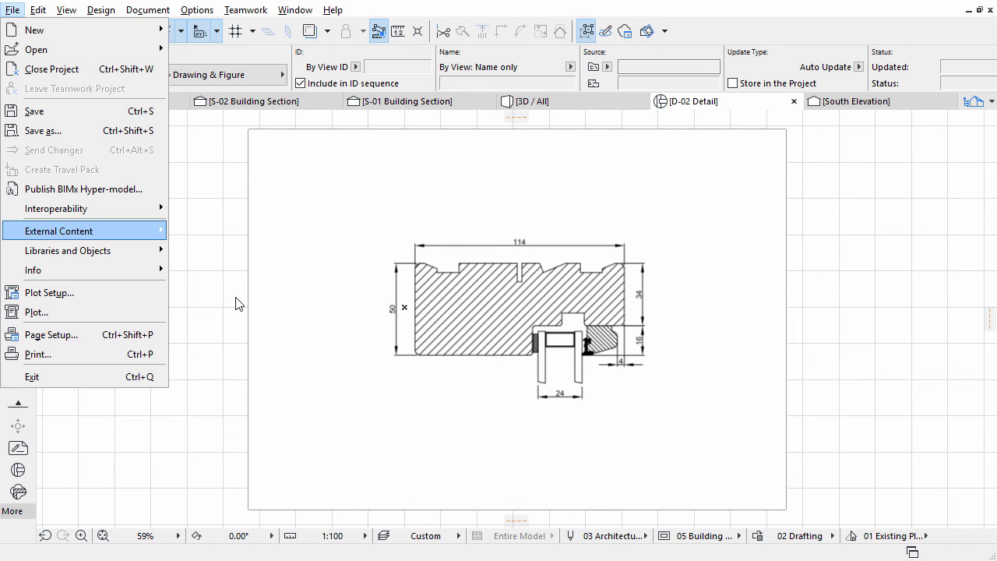
key(Escape)
key(Escape)
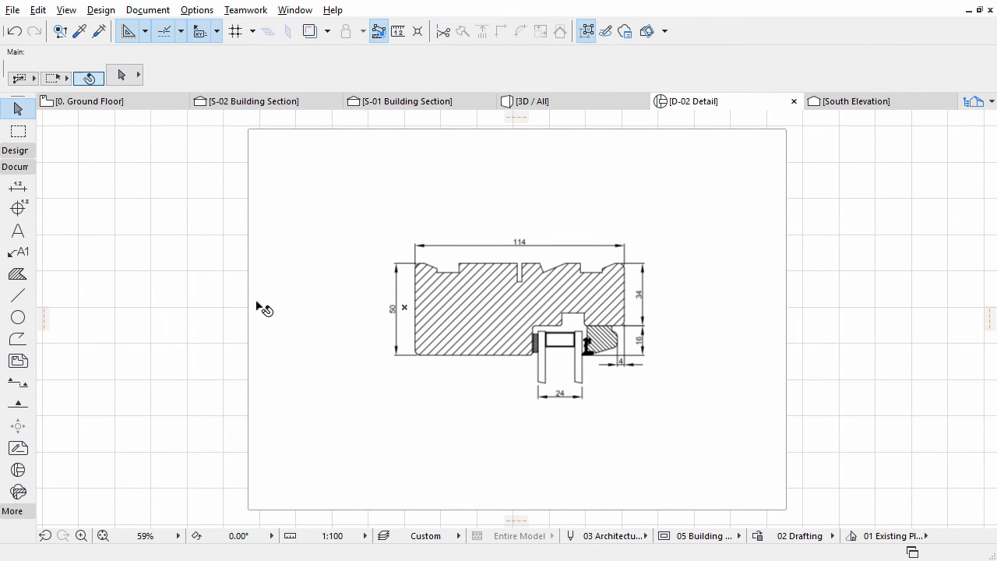
Explode the placed Frame Detail drawing into the current view without keeping the original elements, using uniform pen 20
click(259, 305)
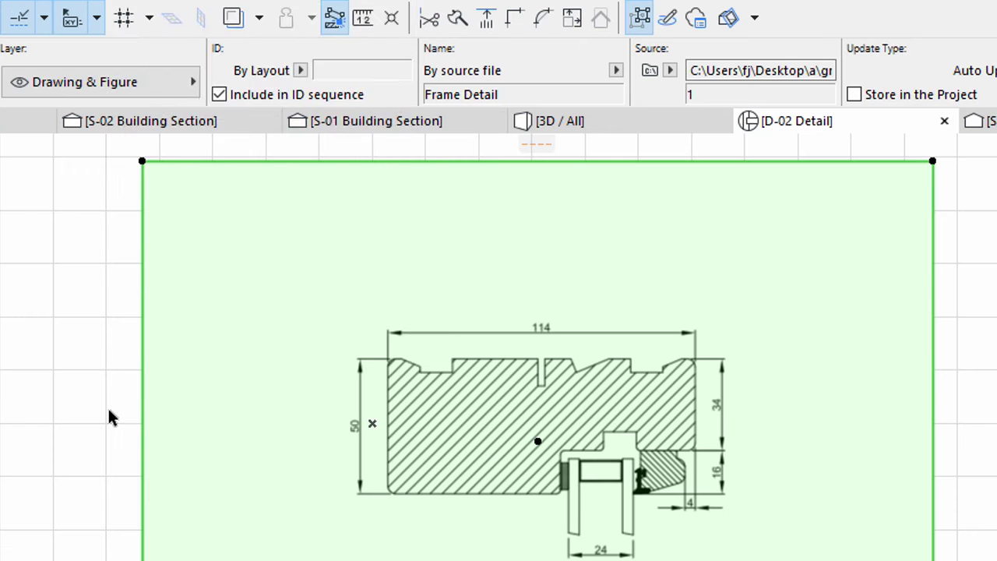
right_click(224, 304)
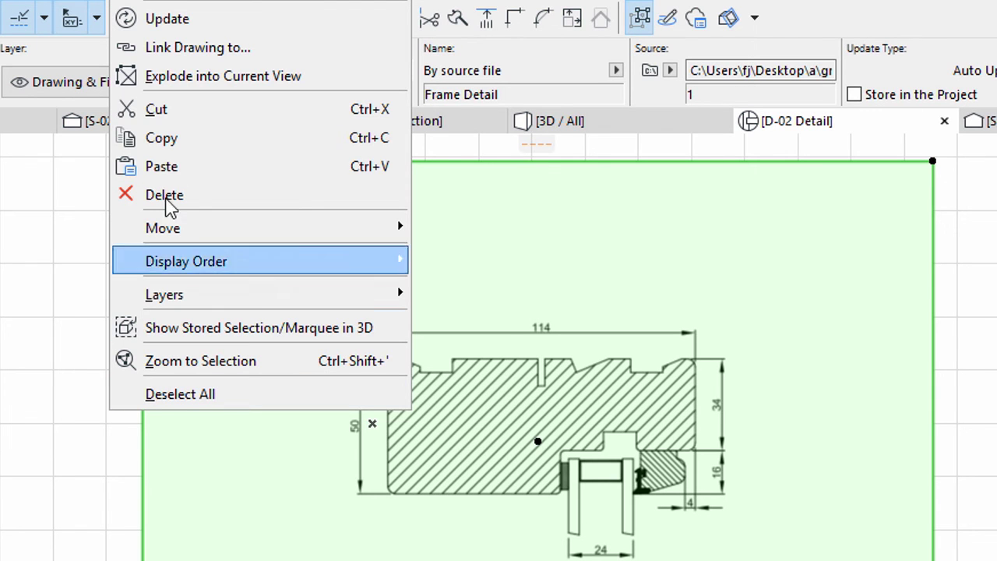
click(214, 81)
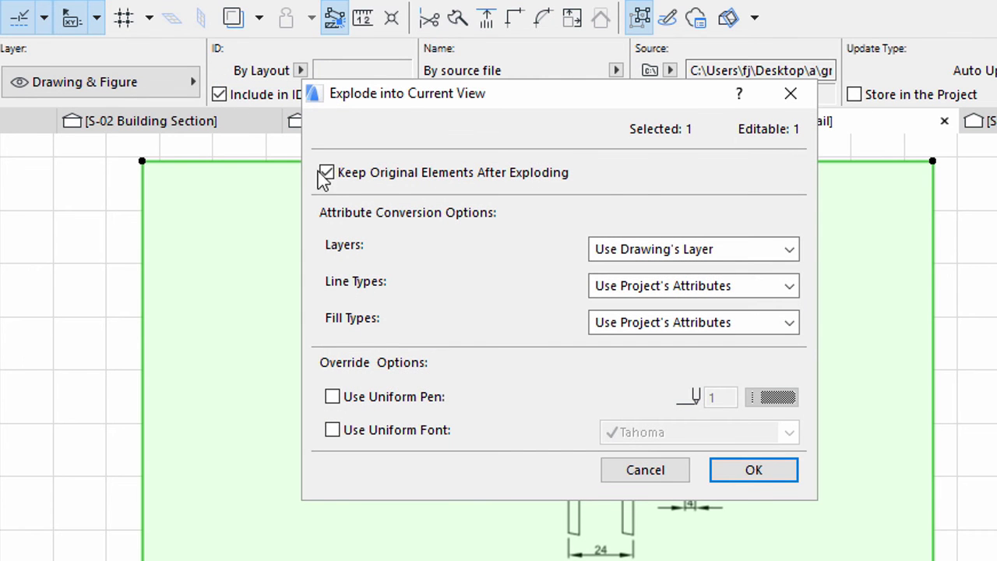
click(325, 173)
click(333, 398)
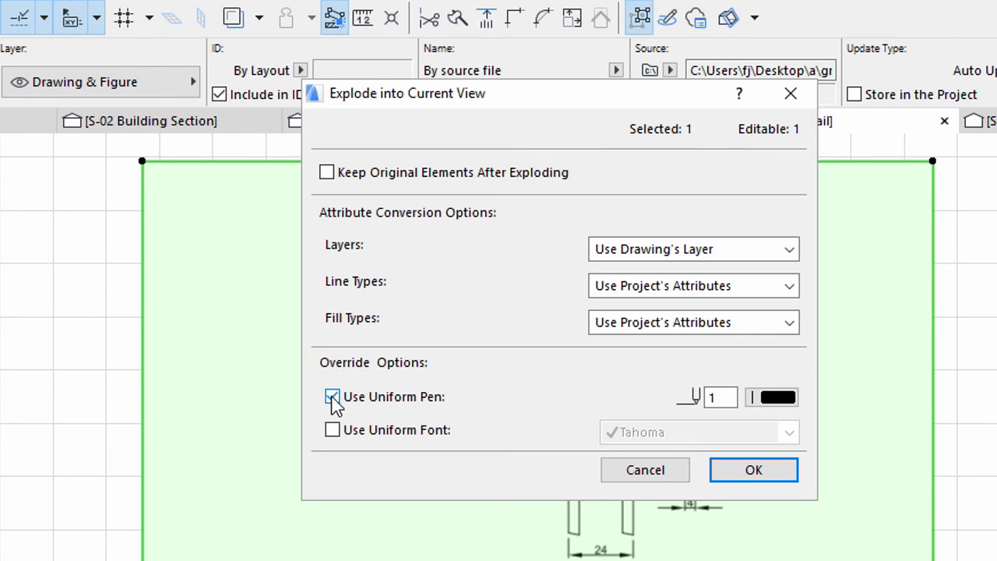
click(756, 399)
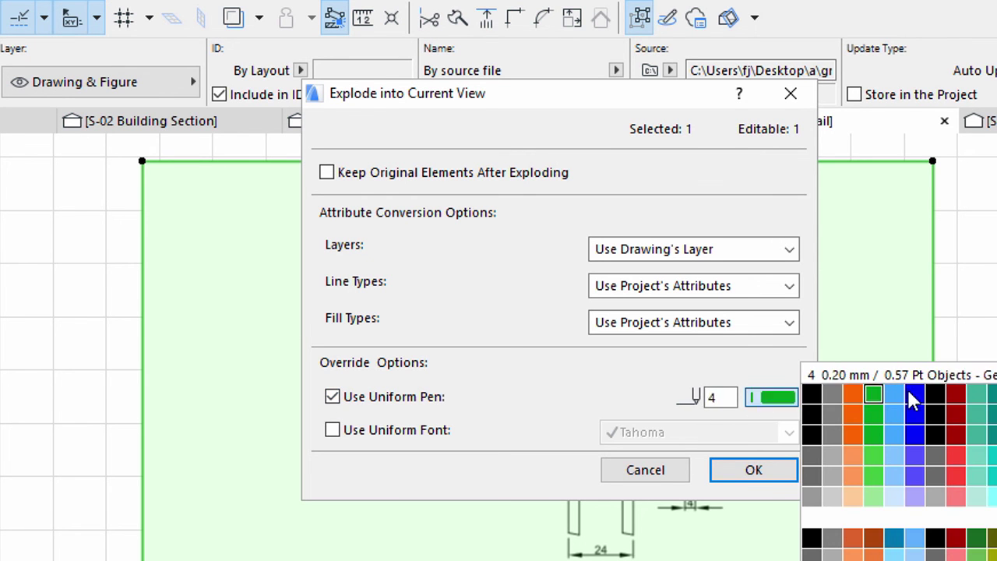
click(956, 454)
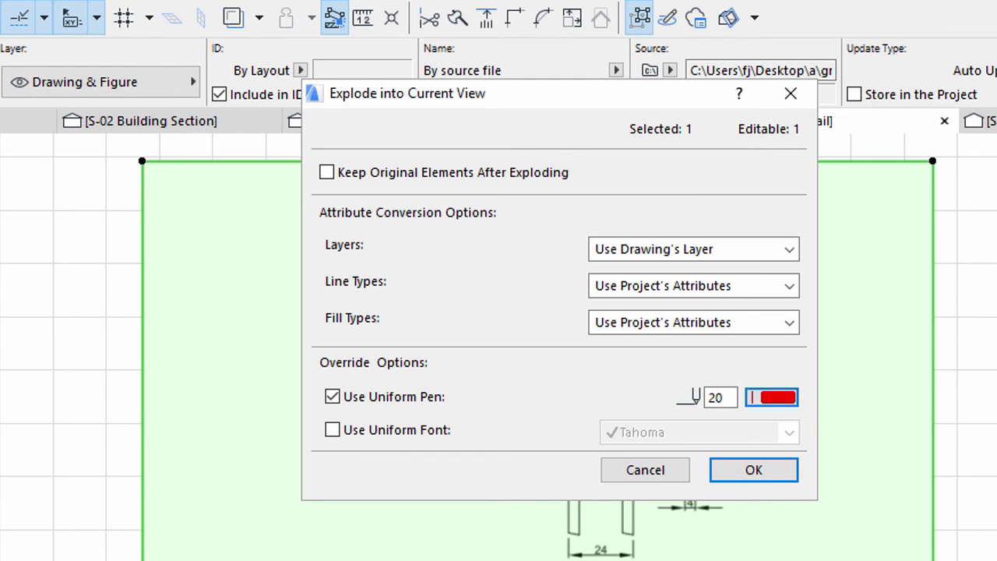
click(753, 470)
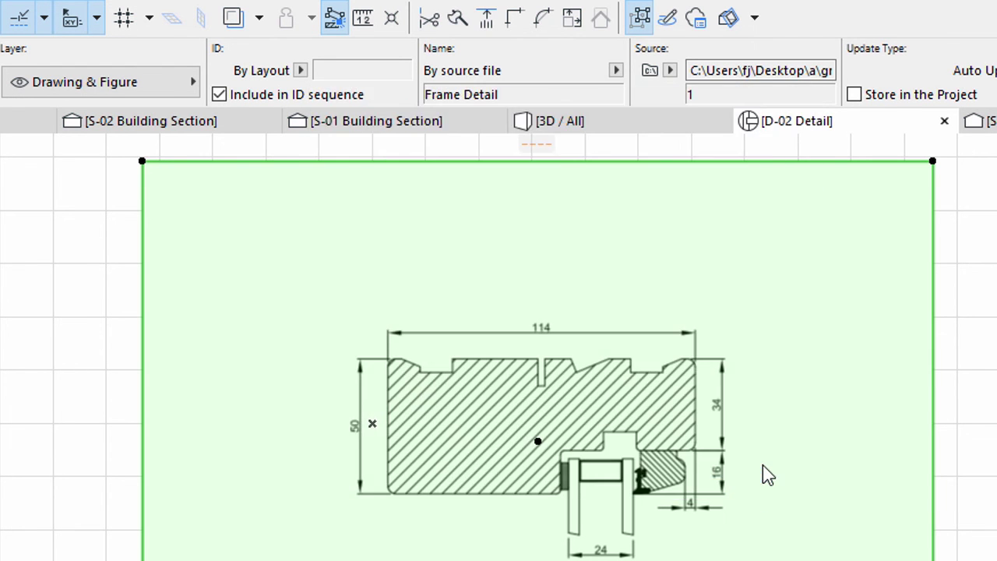